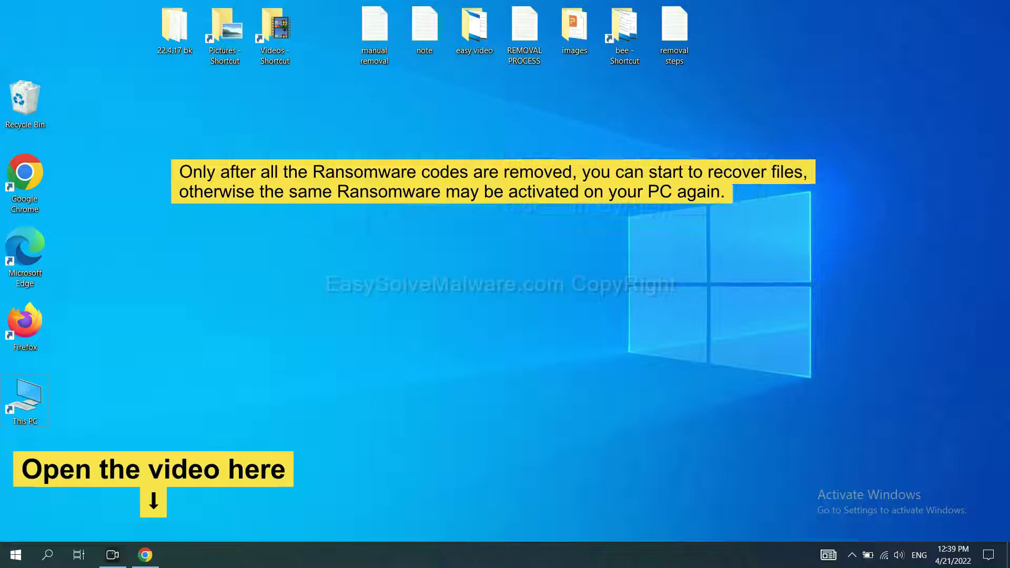
Download SpyHunter-Installer.exe for Windows from the easysolvemalware.com removal guide linked in the video description.
click(149, 551)
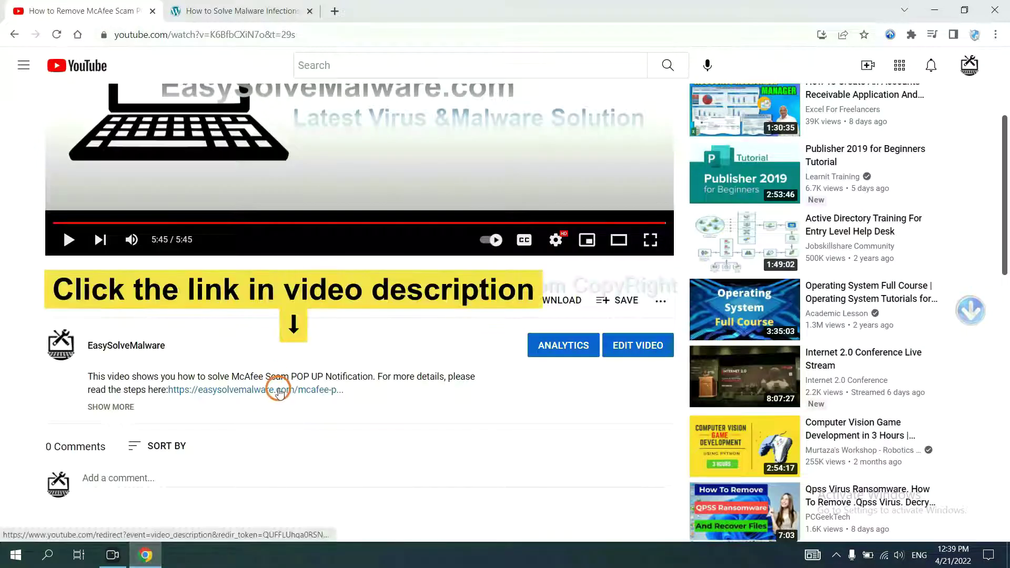
click(279, 392)
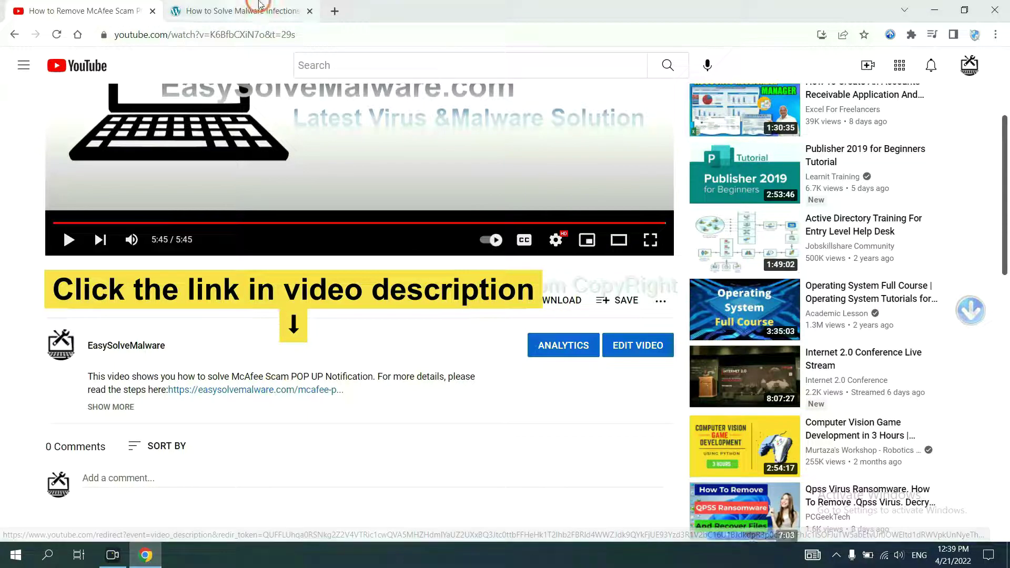
scroll(1006, 271, down, 4)
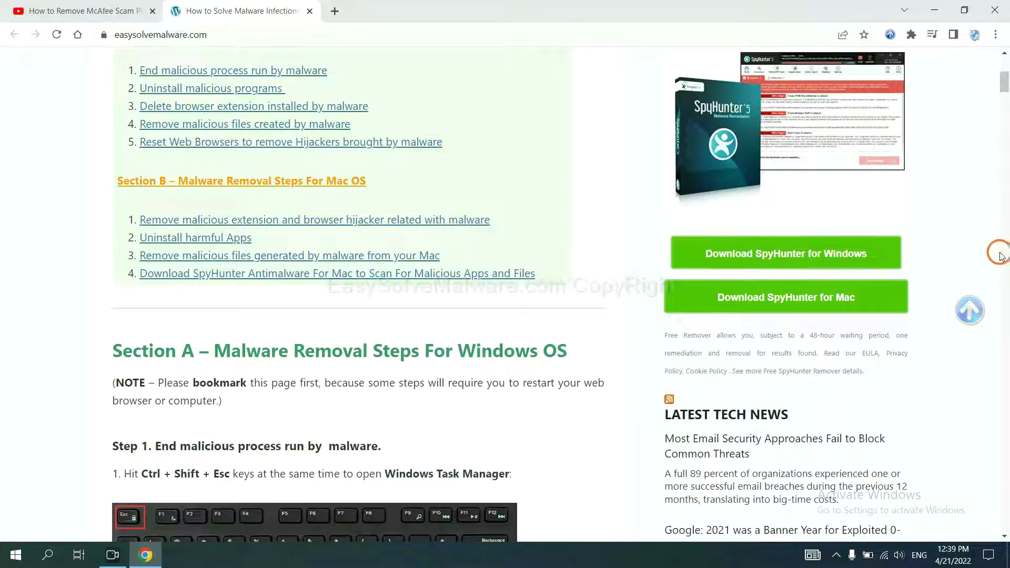
click(857, 252)
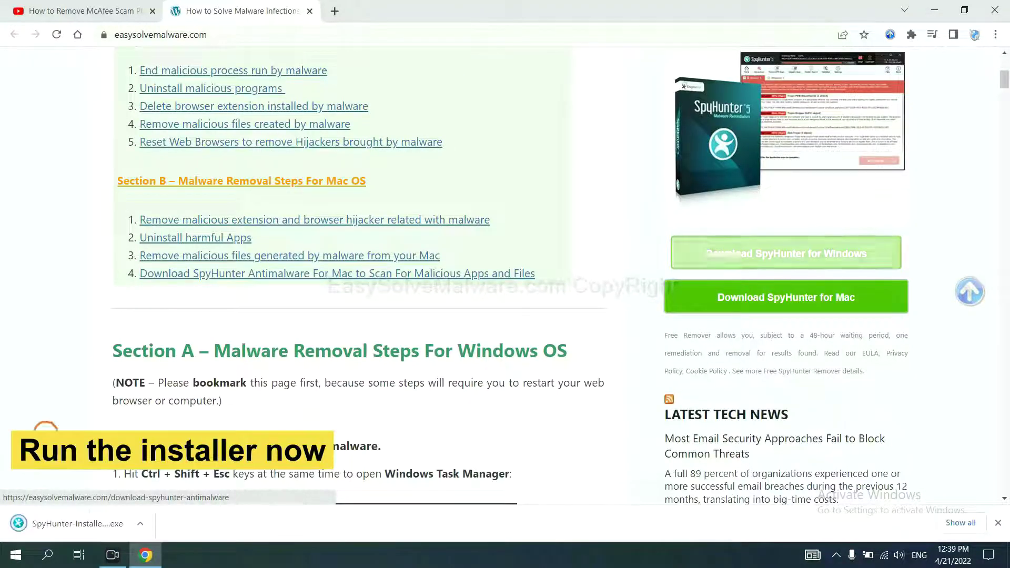
Run SpyHunter-Installer.exe, choose English, accept the EULA and Privacy Policy, and install SpyHunter 5.
click(64, 525)
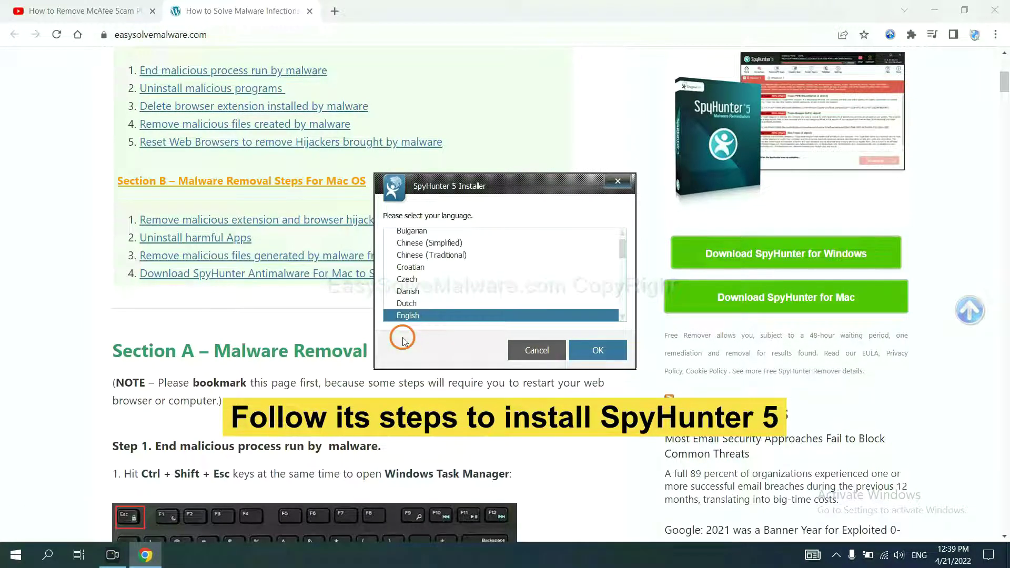
click(584, 348)
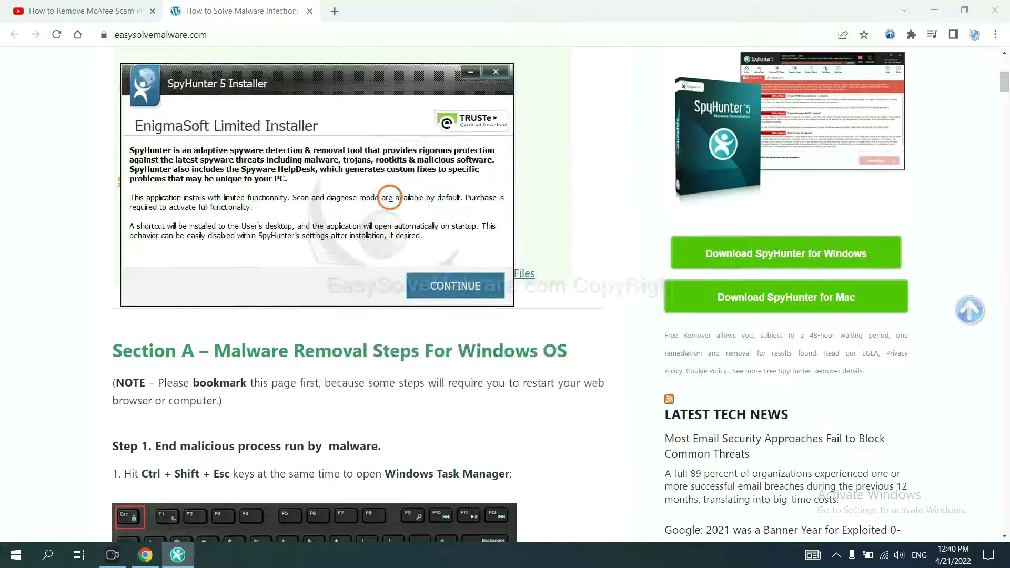
click(428, 286)
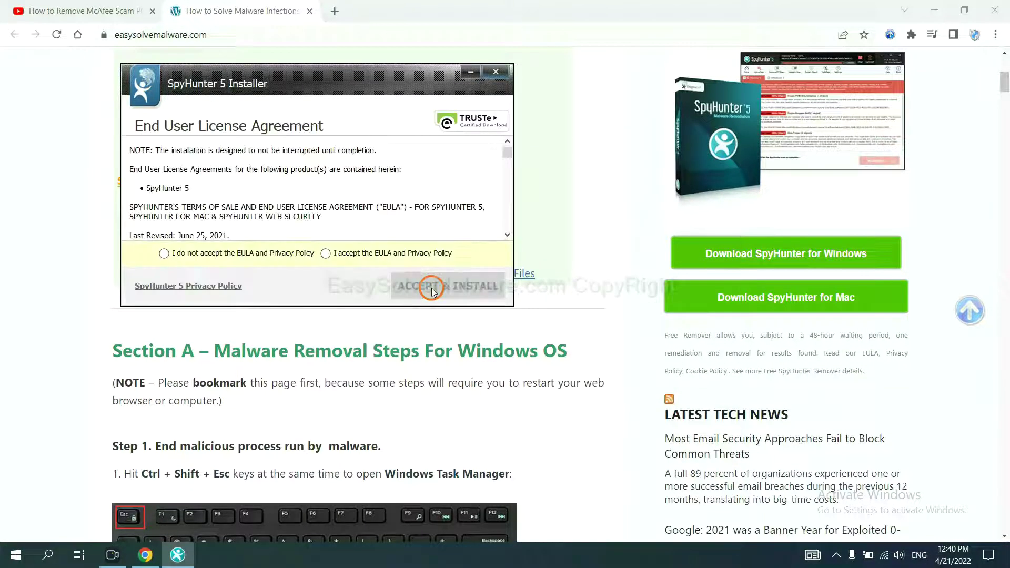
click(326, 254)
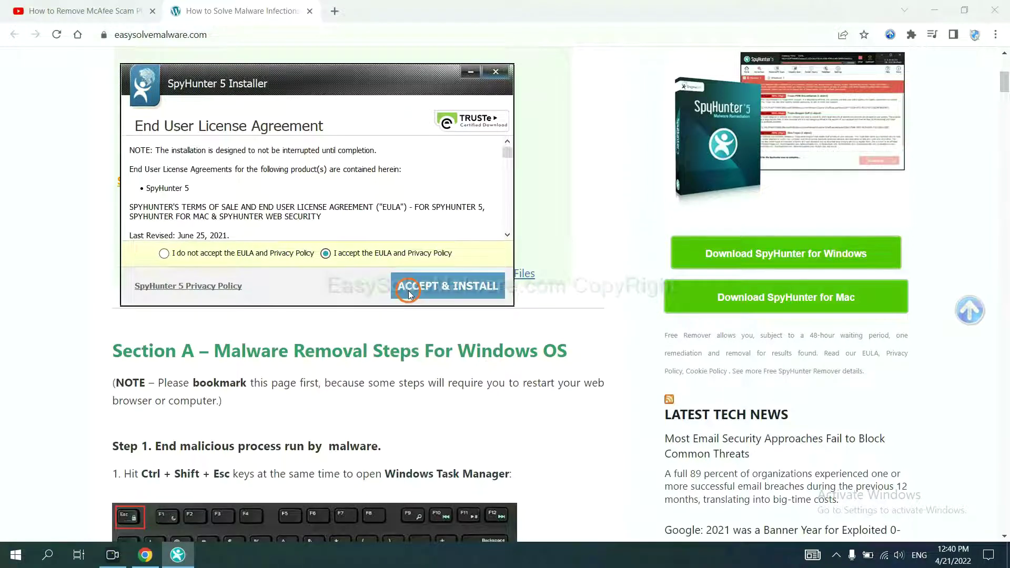
click(410, 294)
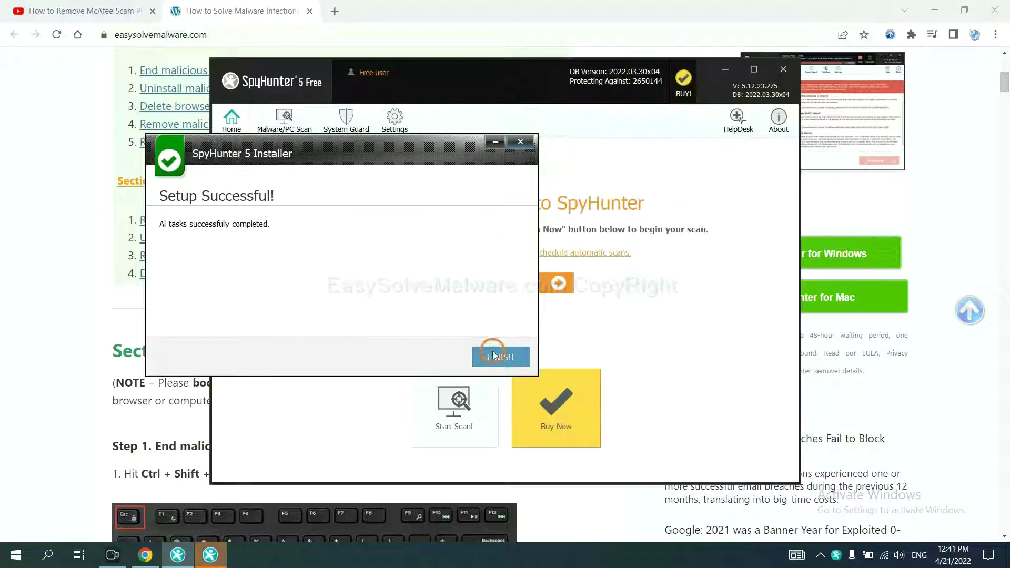
Finish SpyHunter setup, run a full computer scan, and continue past the unknown objects results.
click(497, 357)
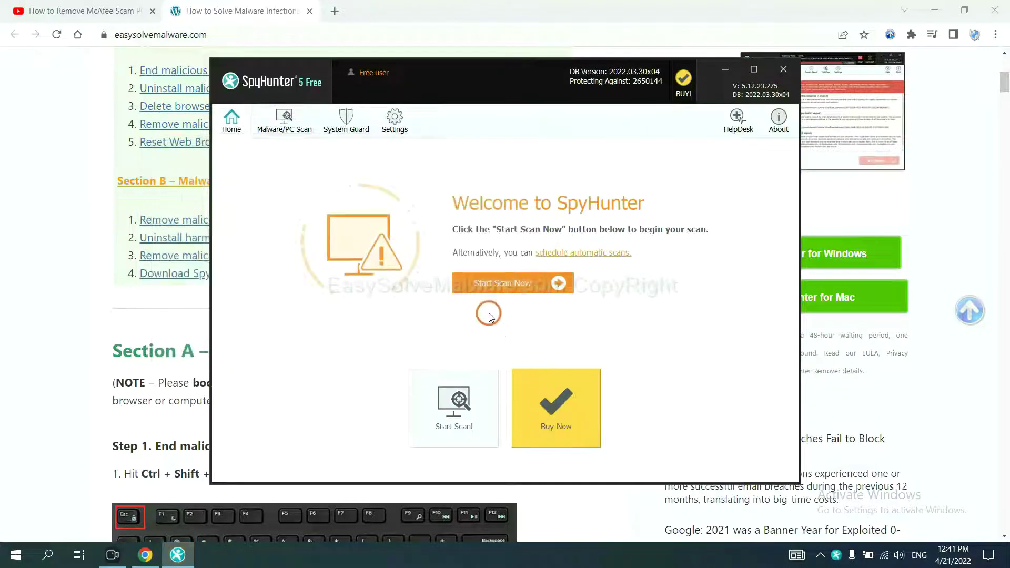
click(497, 286)
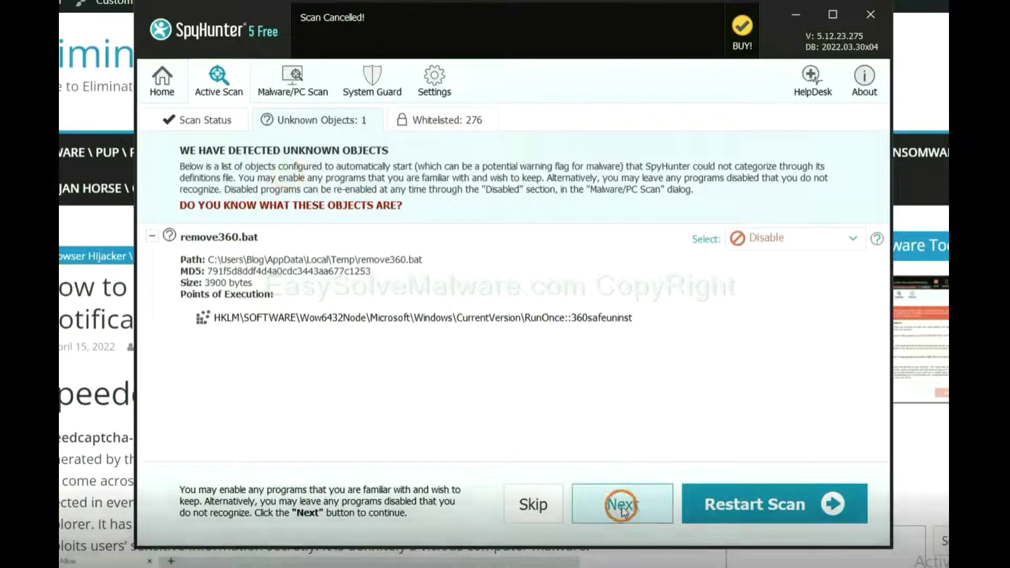
click(621, 504)
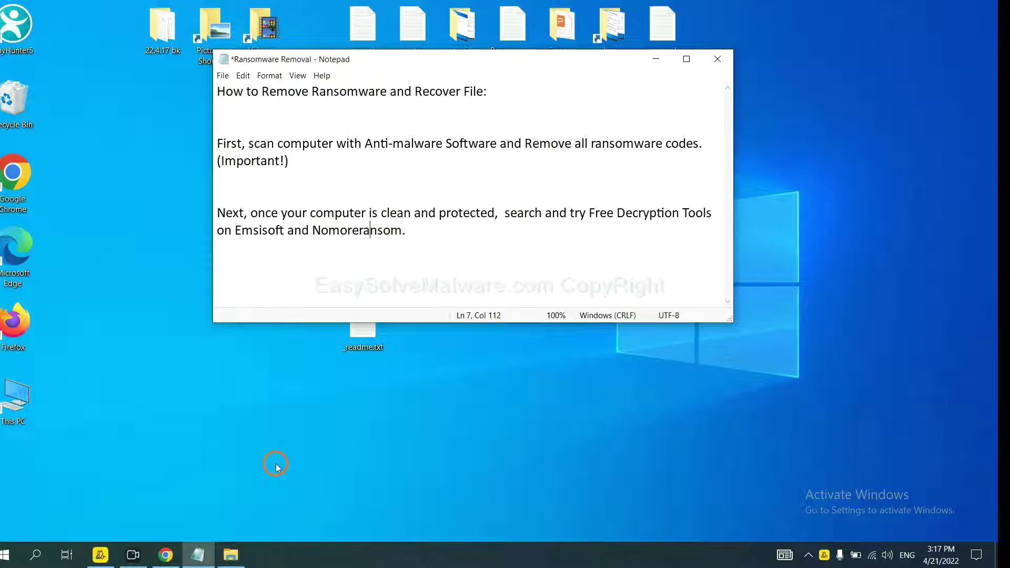
Return to the jhdd removal guide and scroll to Step 4's Emsisoft and No More Ransom links.
click(165, 555)
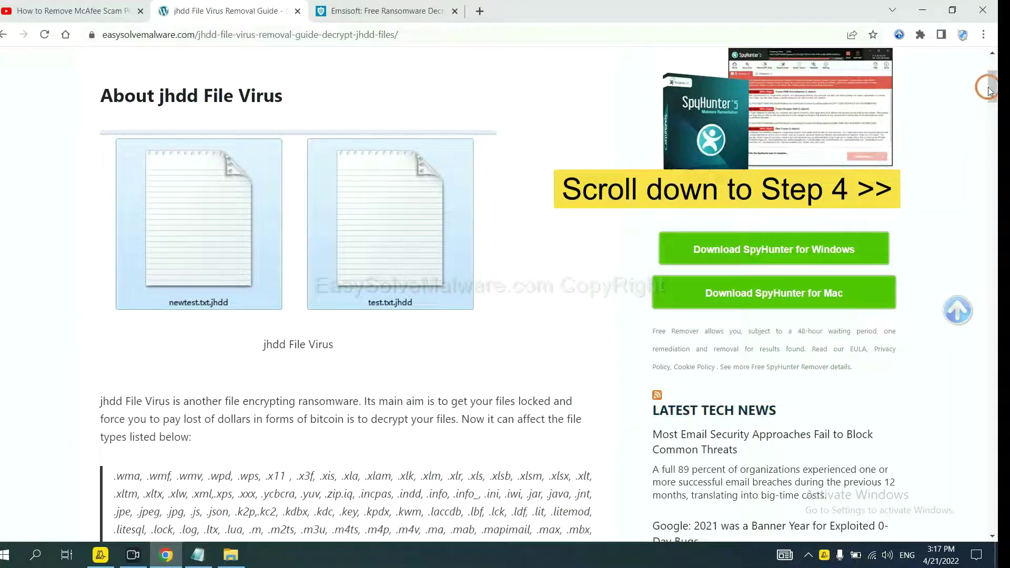
drag(994, 79, 984, 451)
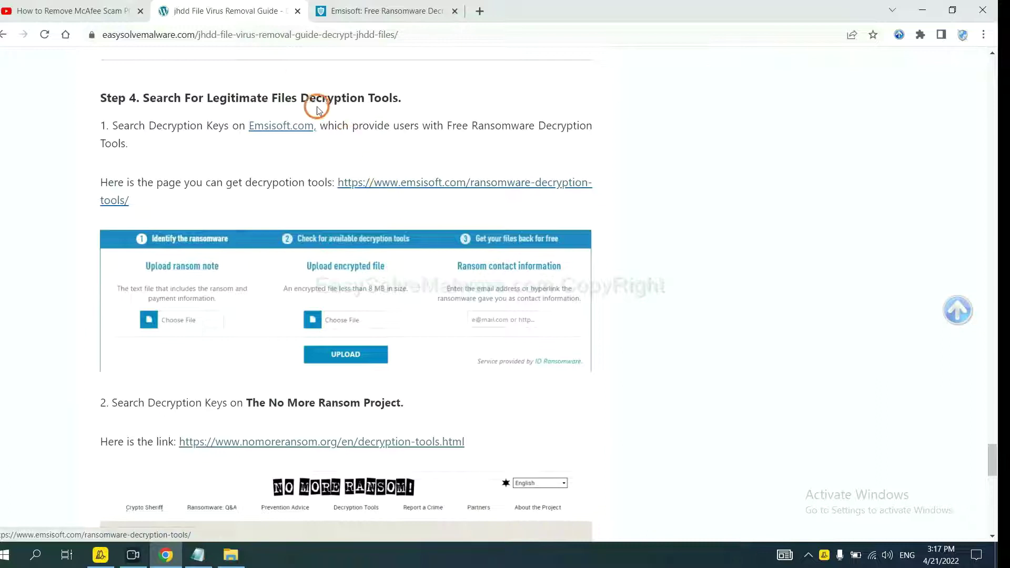
scroll(337, 157, down, 1)
scroll(336, 221, down, 2)
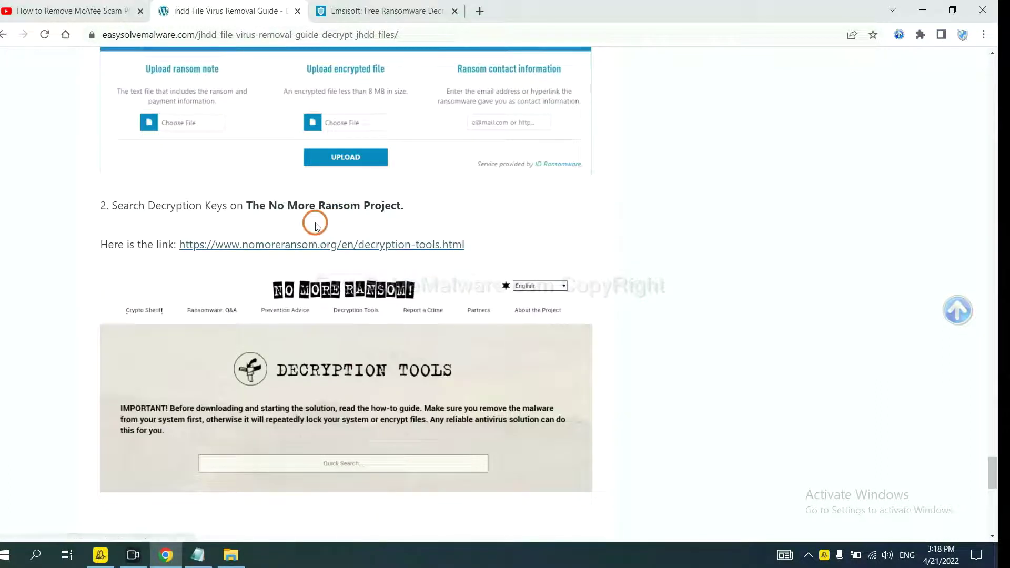
scroll(431, 239, up, 5)
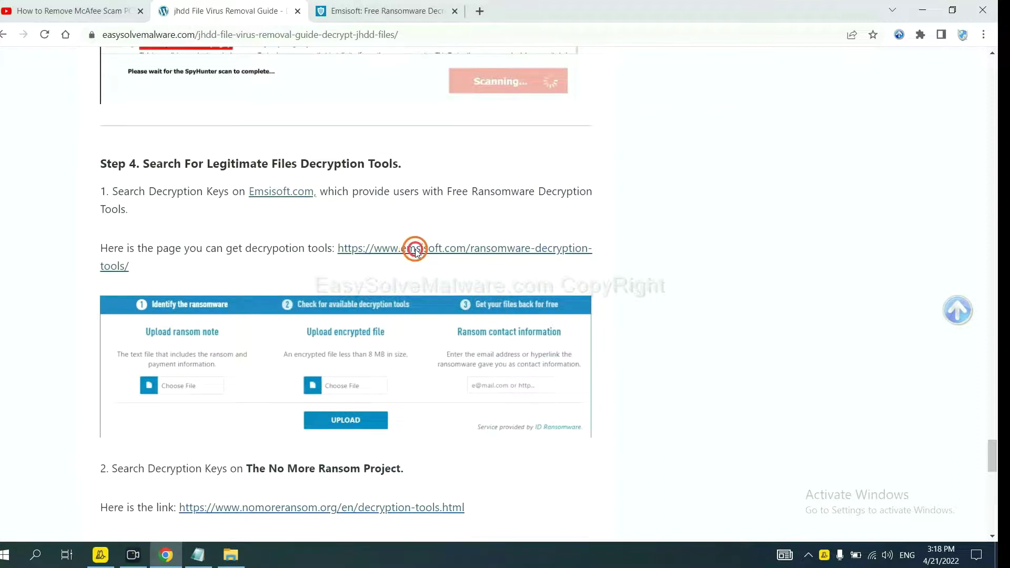
Open Emsisoft's ransomware decryption tools page and scroll to its ransom-note identification form.
click(412, 246)
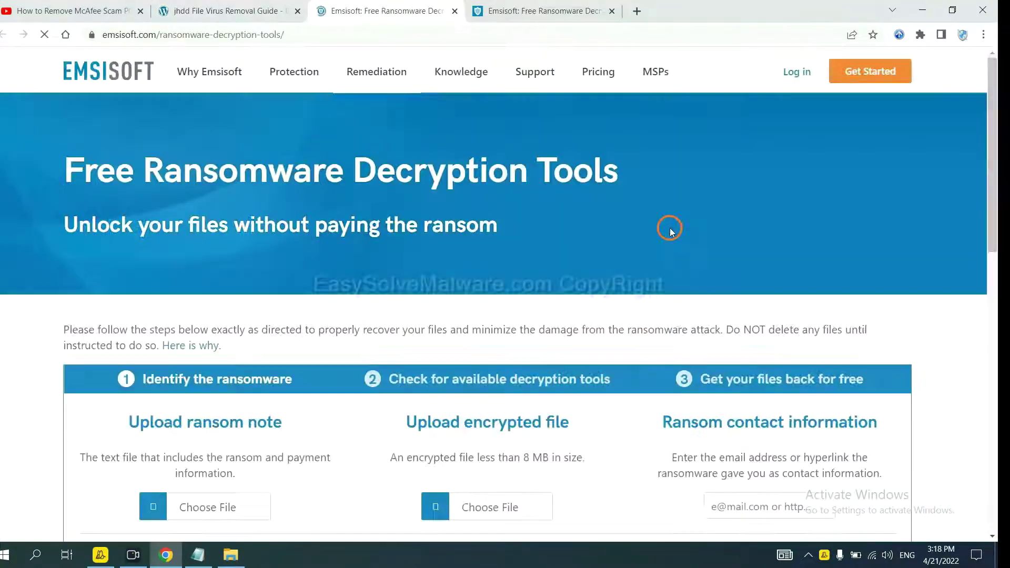
scroll(657, 225, down, 2)
scroll(656, 224, down, 2)
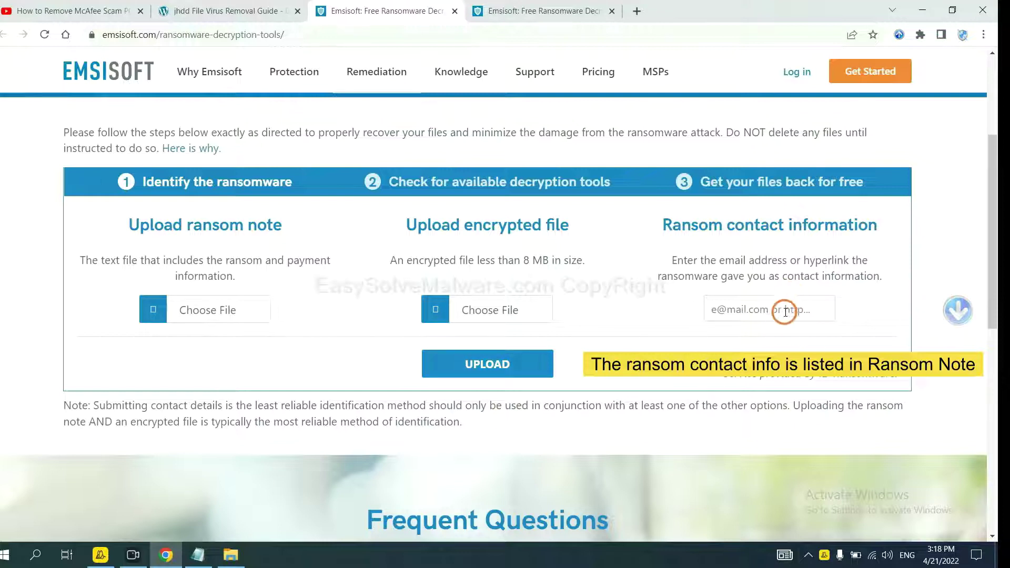
Open the _readme.txt ransom note from the desktop, copy its contact e-mail address, and return to Chrome.
click(994, 563)
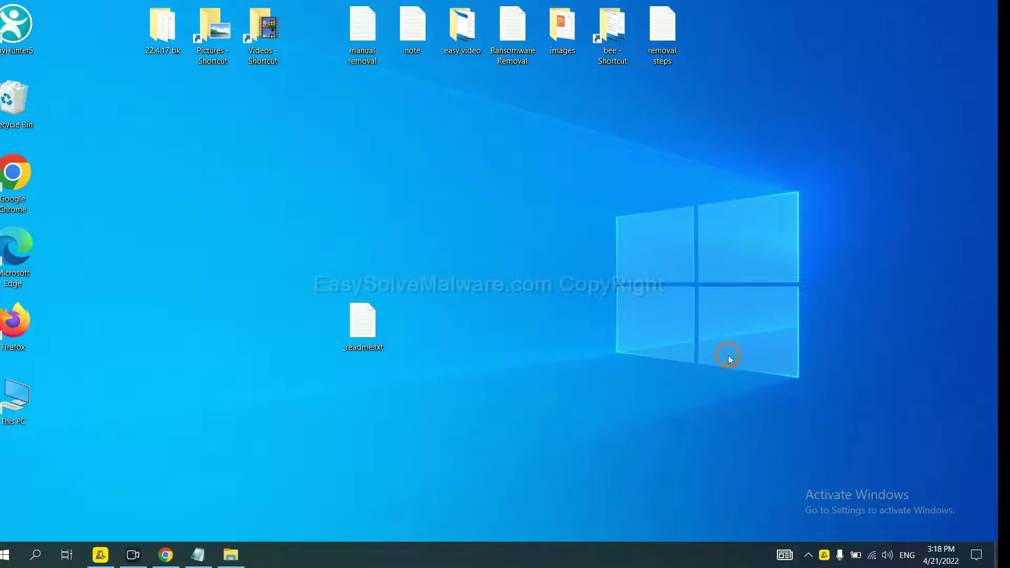
double_click(363, 321)
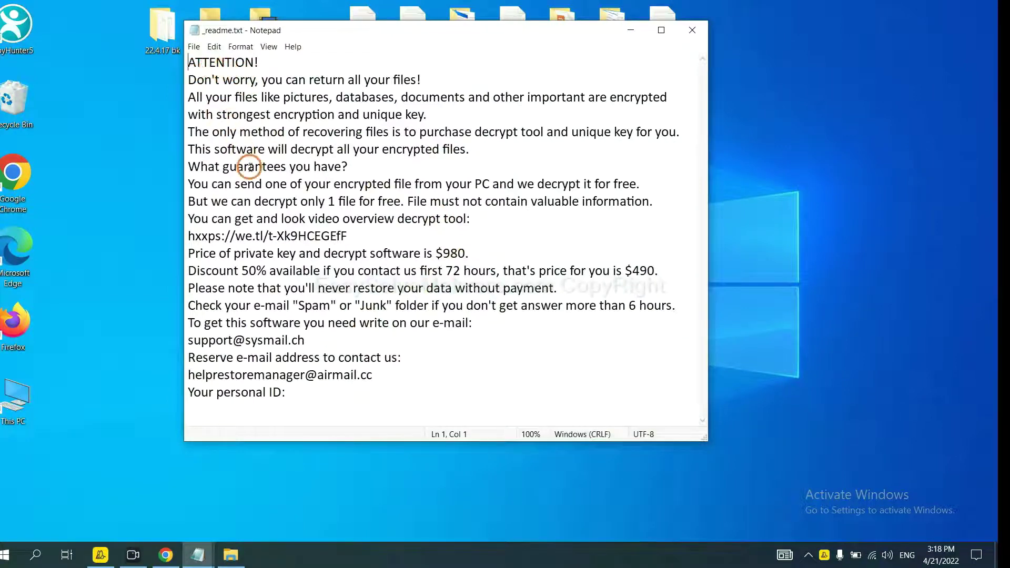
drag(323, 340, 162, 334)
key(ctrl+c)
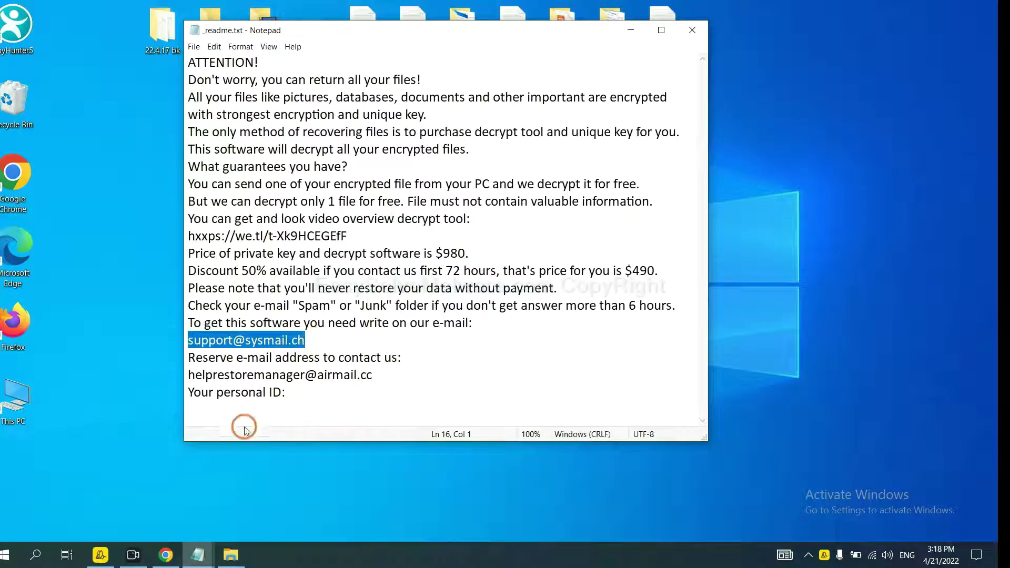
click(167, 561)
Paste the ransom contact e-mail into Emsisoft's form and upload it, identifying STOP (Djvu).
click(763, 311)
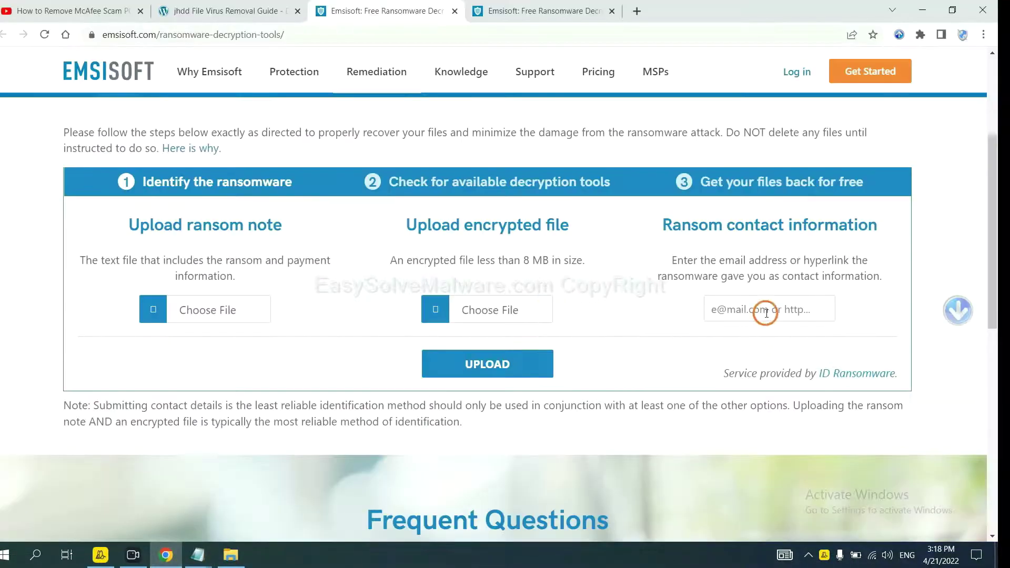
key(ctrl+v)
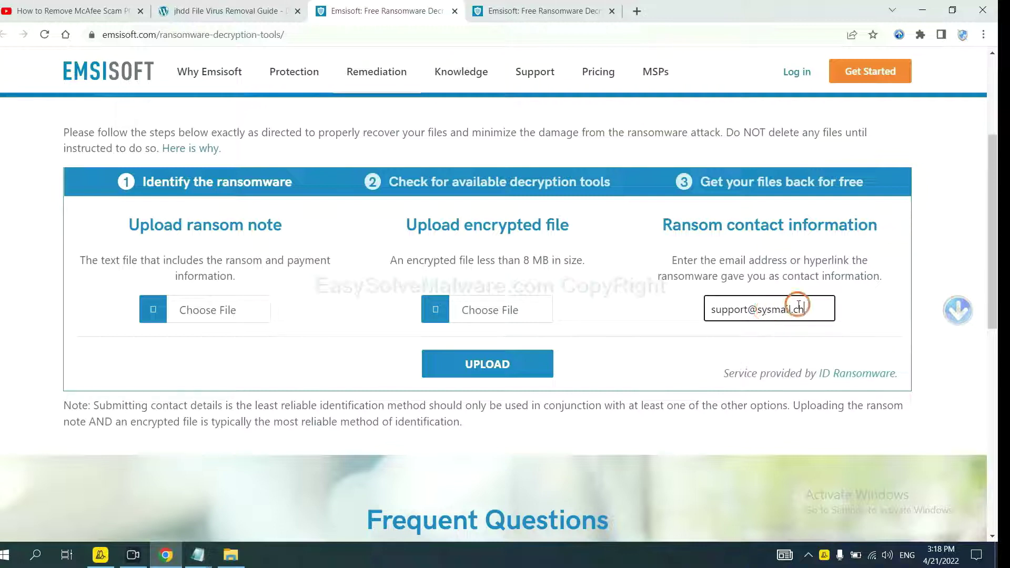
click(528, 362)
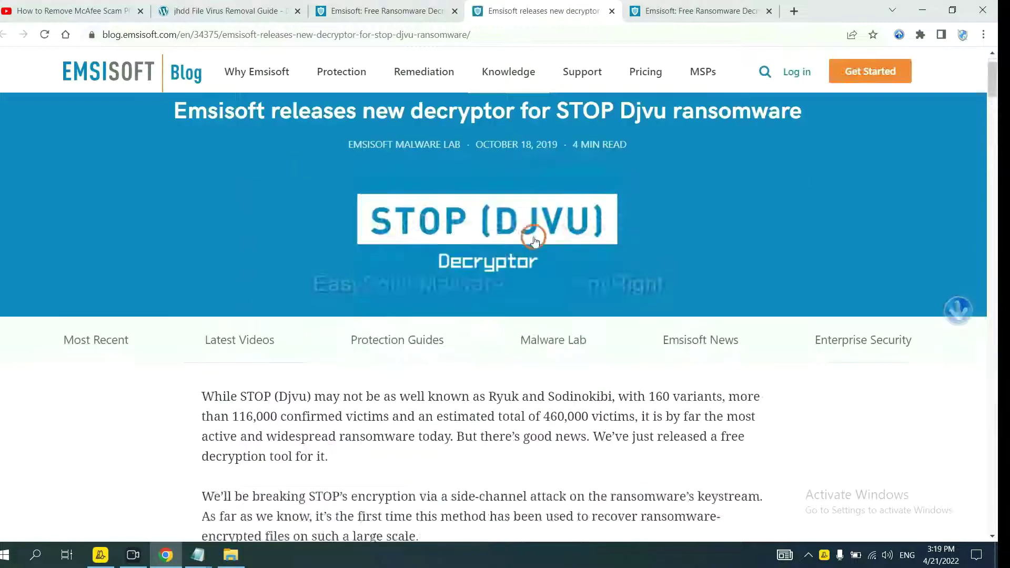
Open Emsisoft's Decryptor for STOP Djvu page (version 1.0.0.5) from the blog post in a new tab.
scroll(506, 227, down, 18)
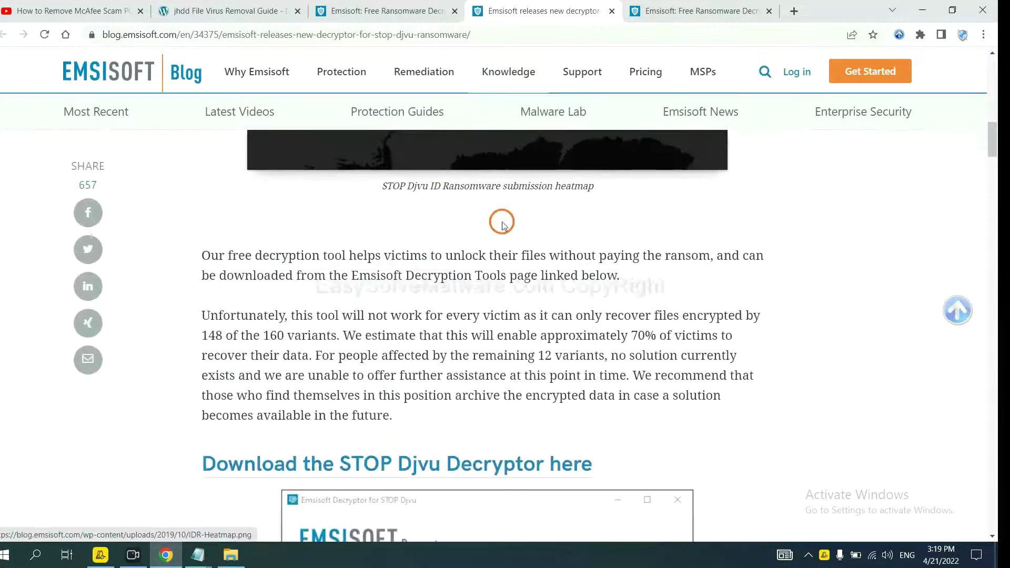
scroll(503, 222, down, 10)
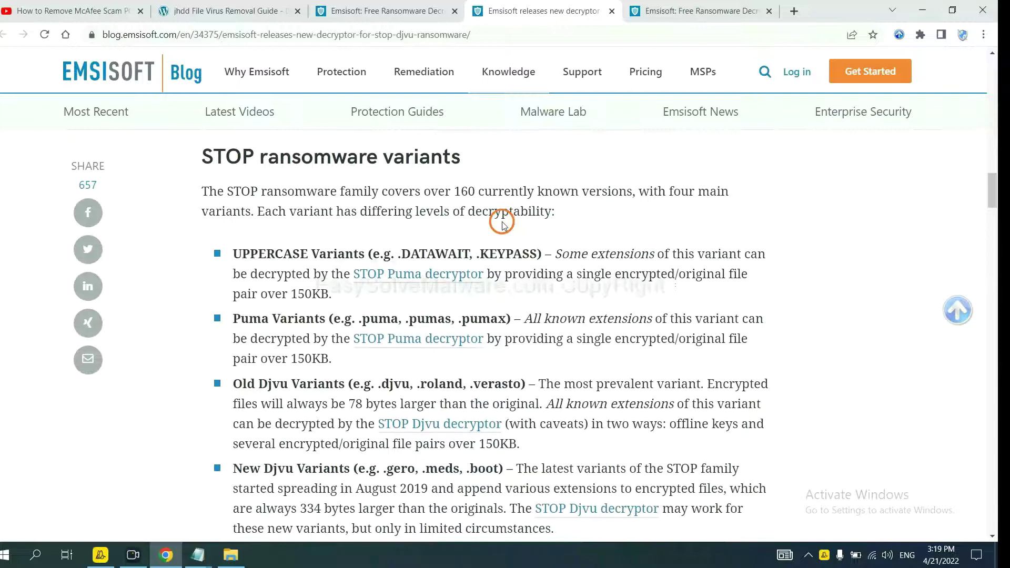
scroll(501, 224, up, 3)
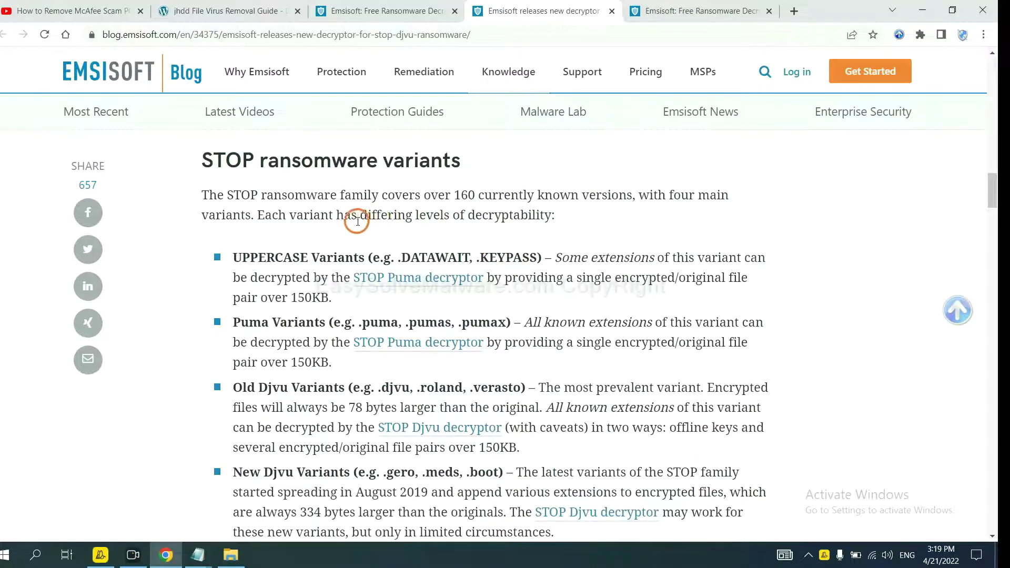
scroll(355, 263, down, 4)
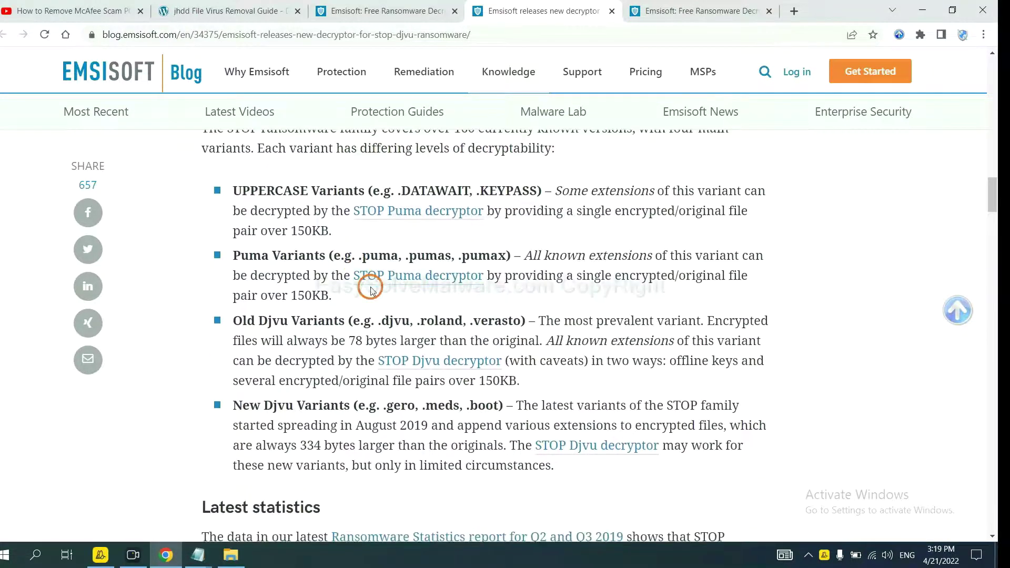
scroll(371, 284, down, 1)
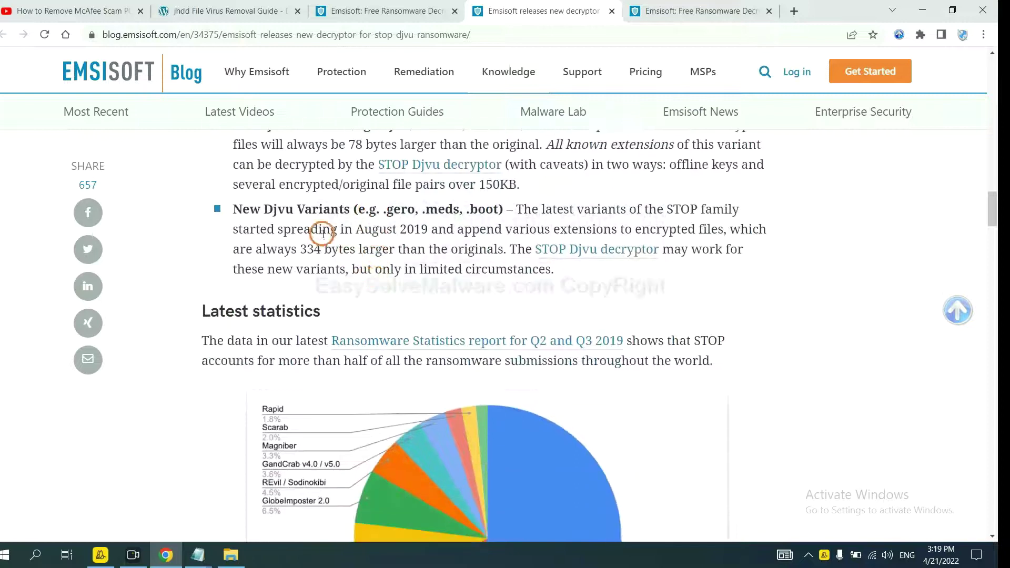
click(580, 250)
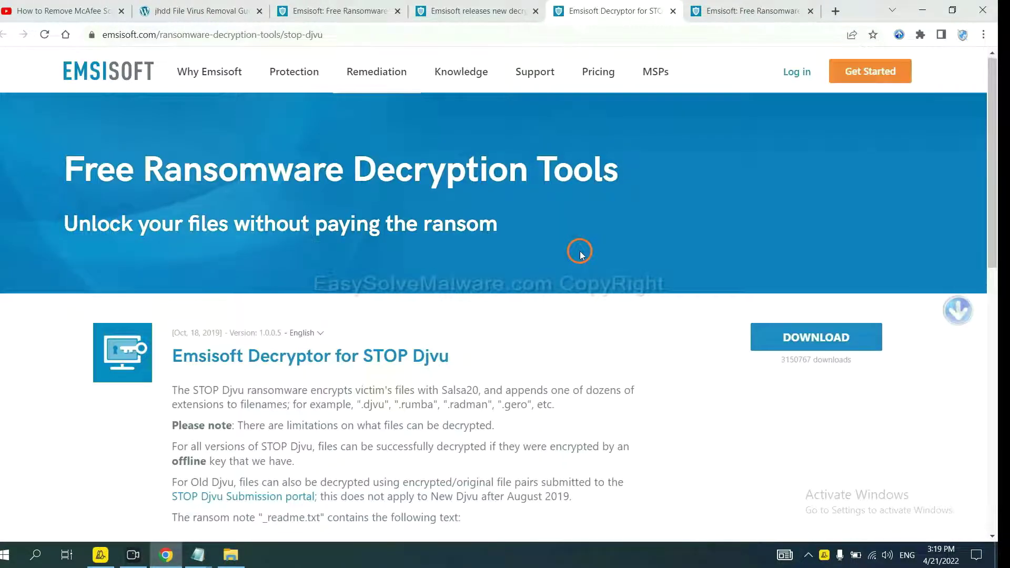
scroll(581, 251, down, 2)
scroll(581, 251, down, 1)
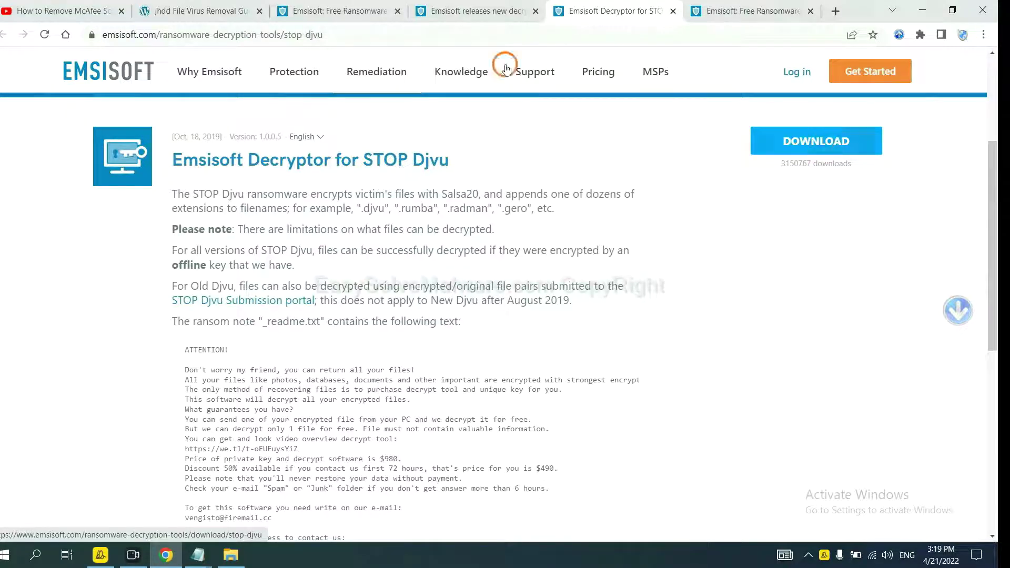
Open the No More Ransom Decryption Tools page from the jhdd removal guide.
click(198, 11)
scroll(361, 337, down, 6)
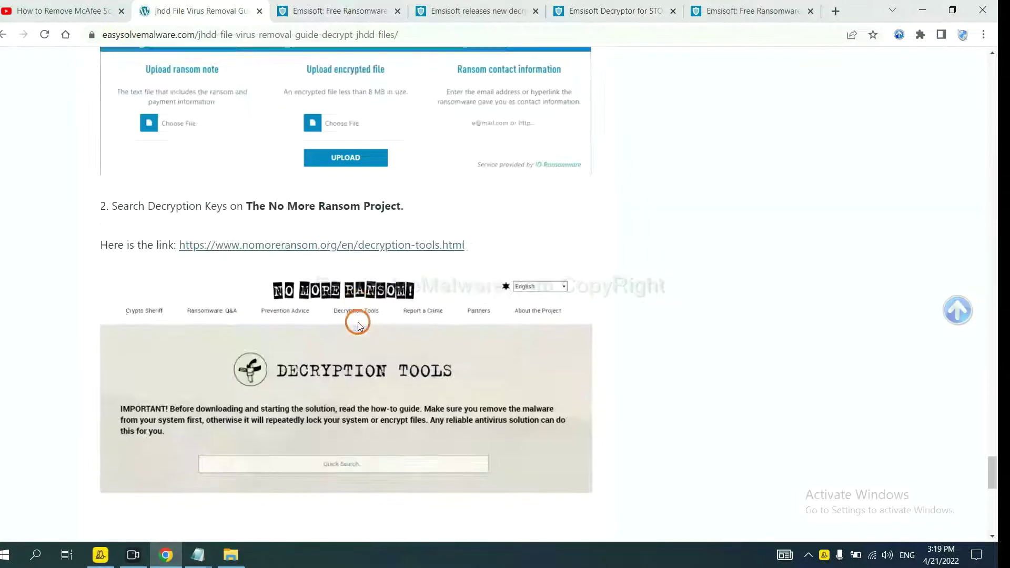
click(368, 182)
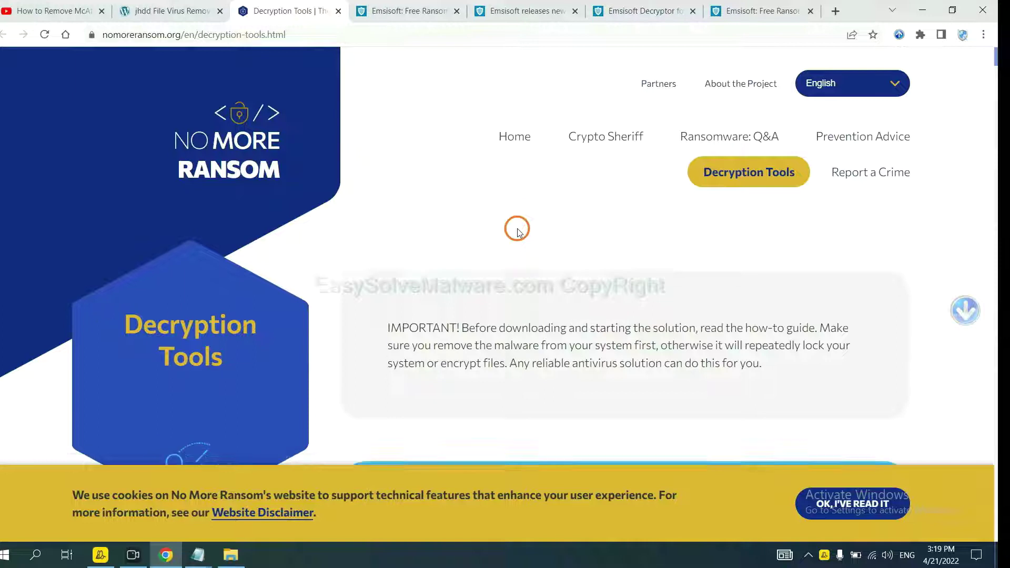
Quick-search the decryptors for 'djvu' and expand the djvu Ransom entry to reveal its download.
scroll(518, 230, down, 4)
click(500, 308)
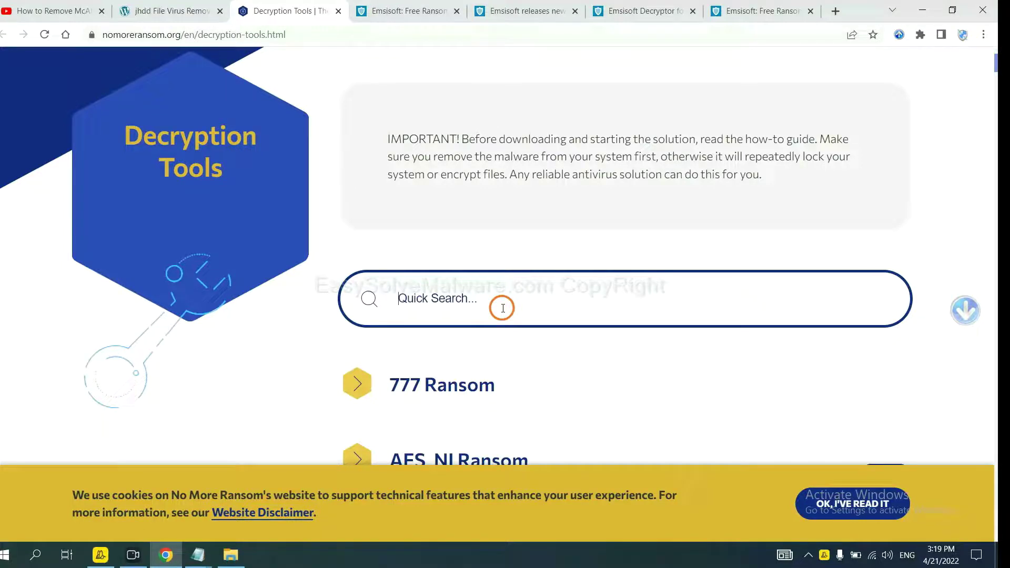
text(djv)
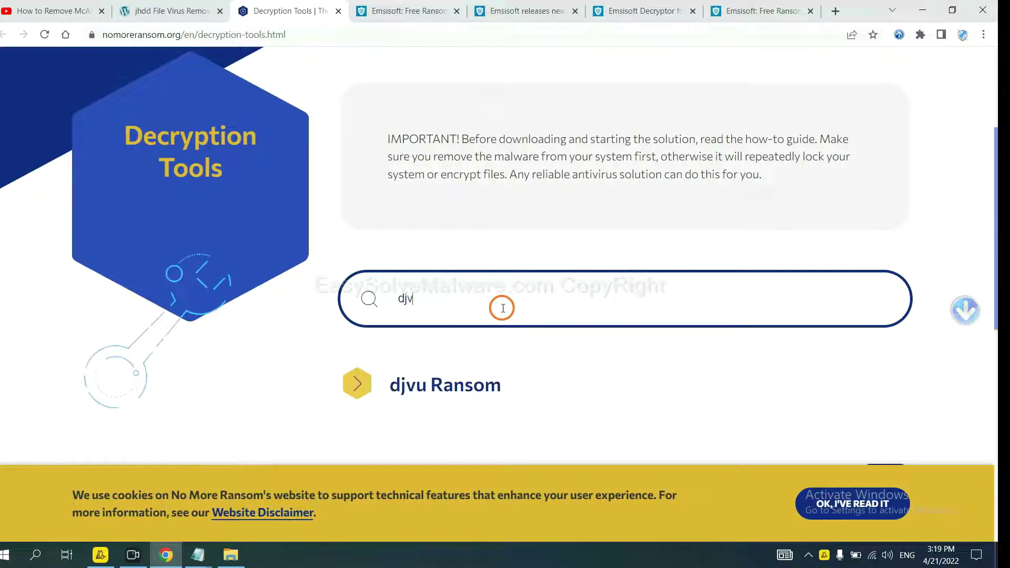
text(u)
scroll(472, 368, down, 1)
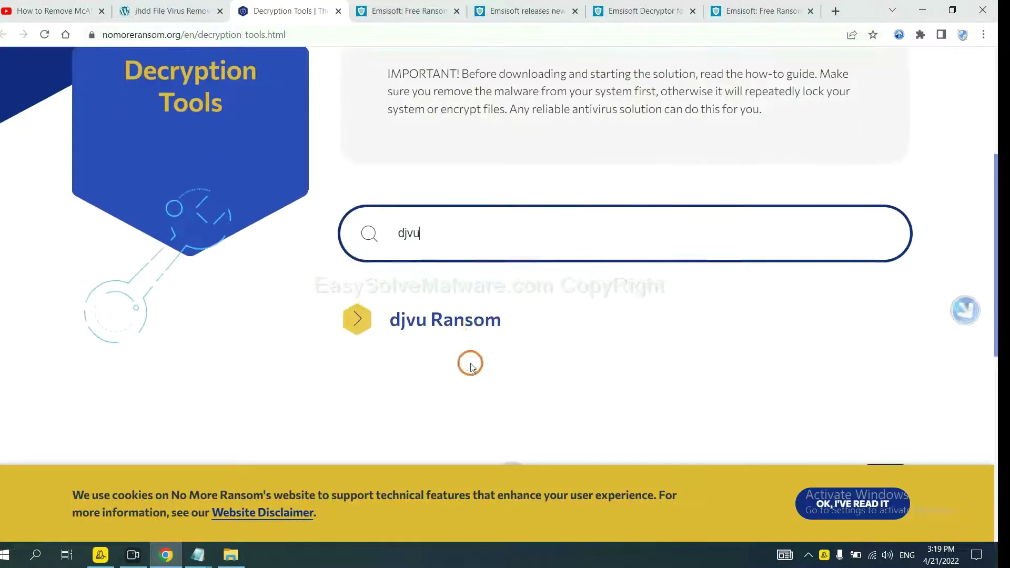
click(464, 321)
scroll(544, 363, down, 3)
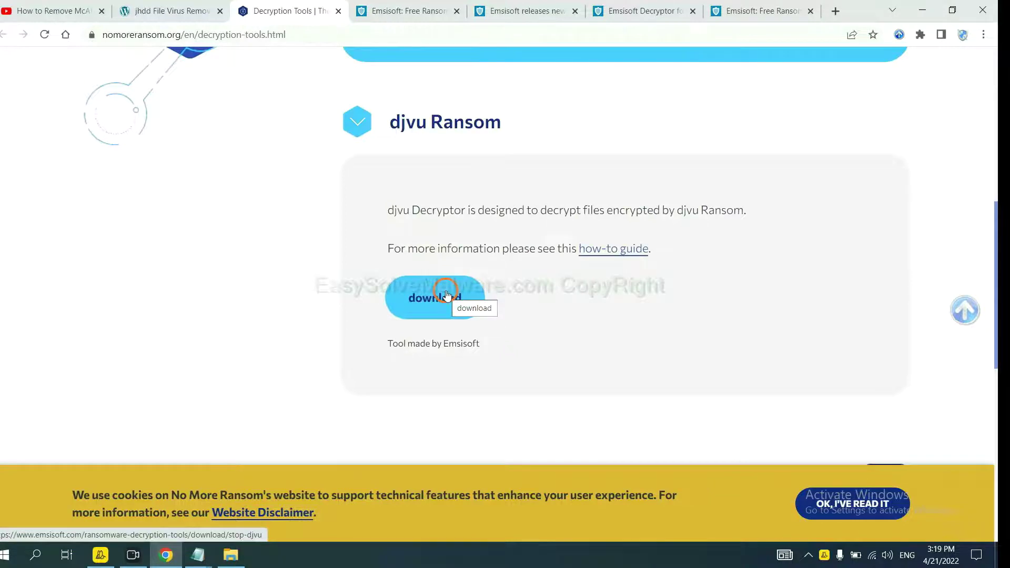
scroll(609, 291, up, 8)
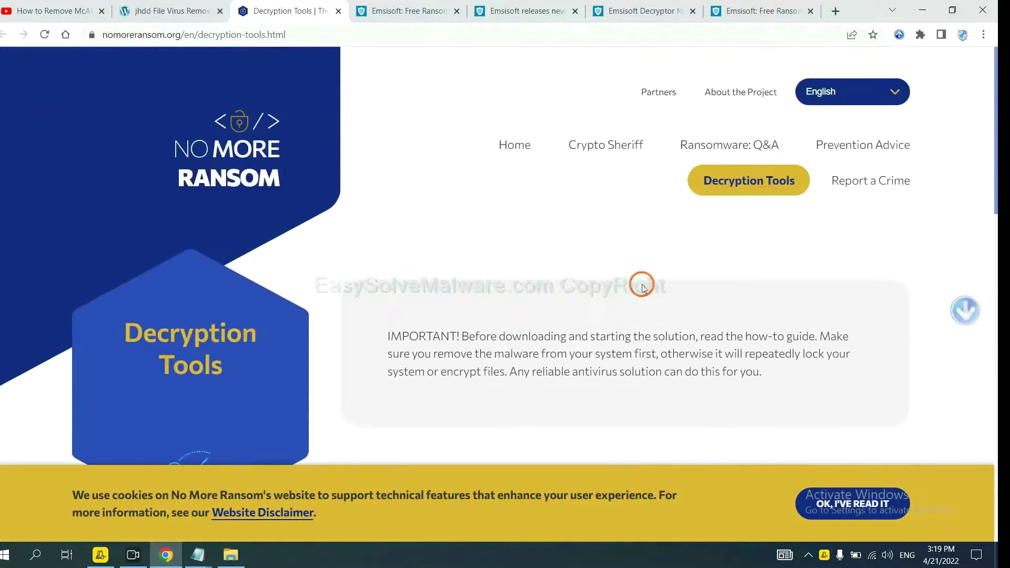